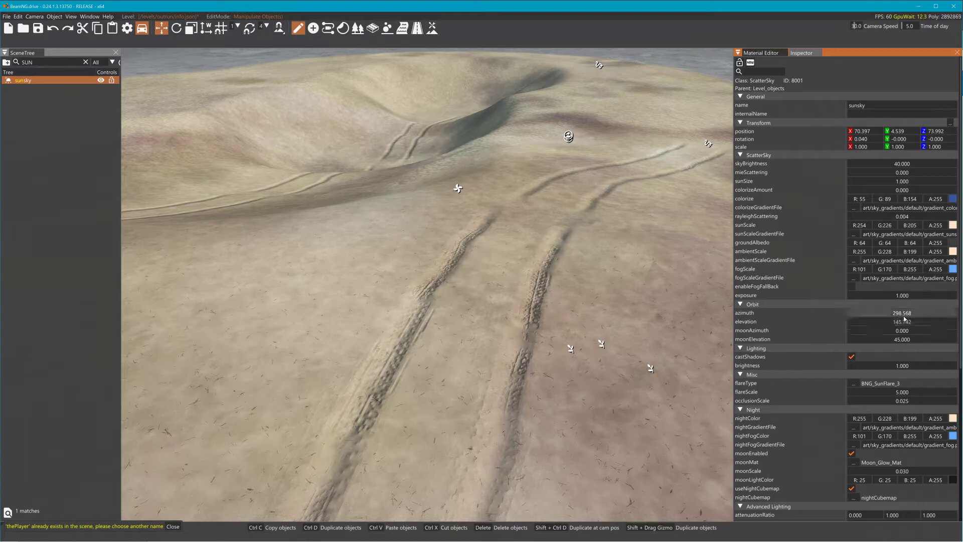
# Step: Switch to decal road editing and select all nodes of the tire-track road crossing the hilltop
pyautogui.press('a')
pyautogui.moveTo(627, 301); pyautogui.dragTo(478, 209, button='right')
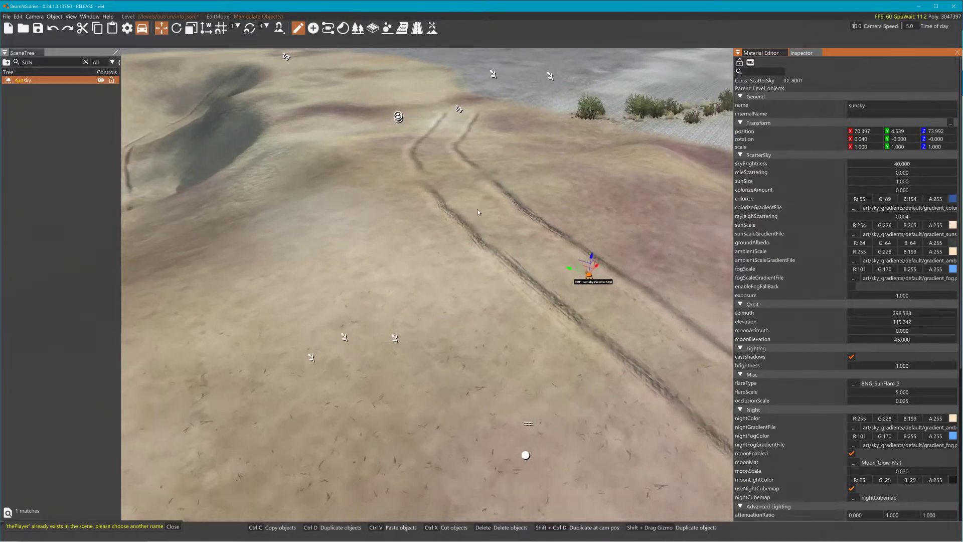
pyautogui.click(501, 209)
pyautogui.click(417, 28)
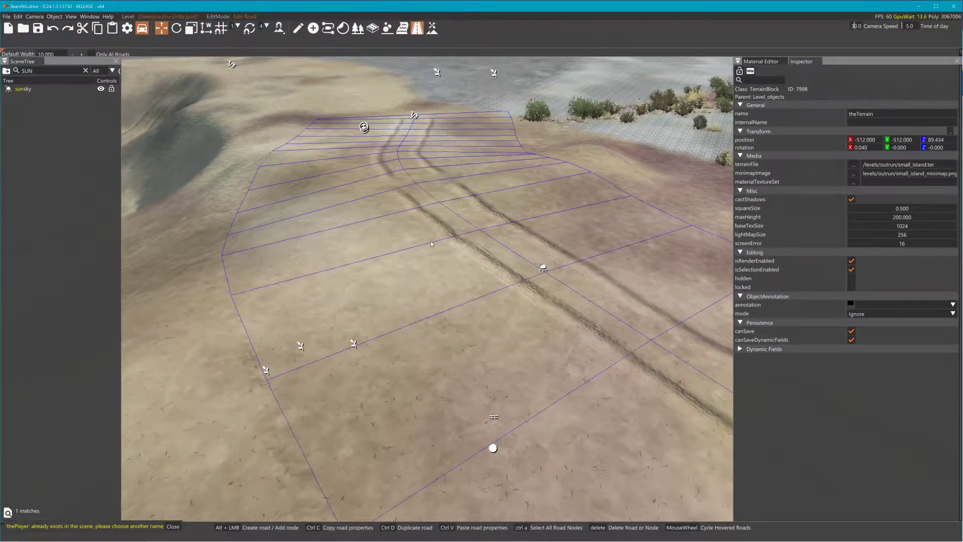
pyautogui.click(486, 310)
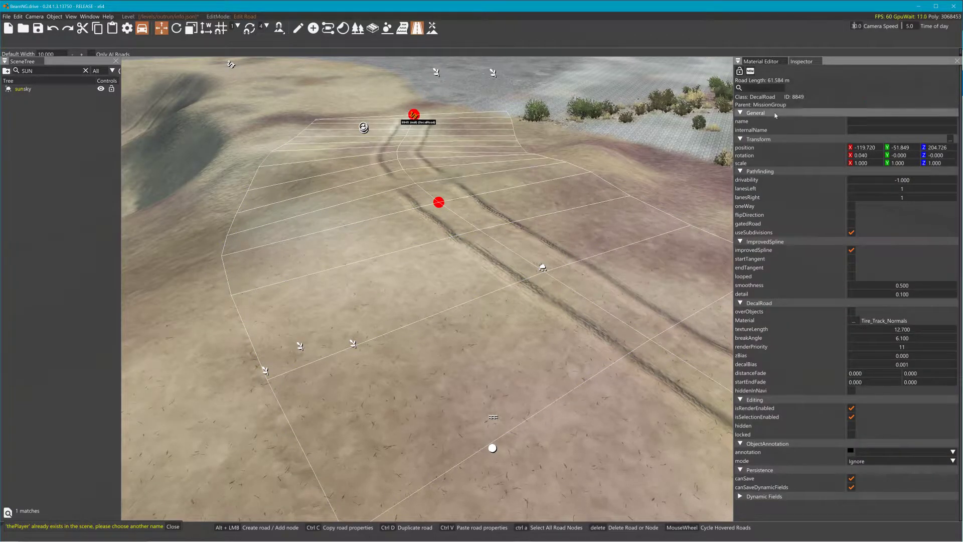
pyautogui.hotkey('ctrl', 'a')
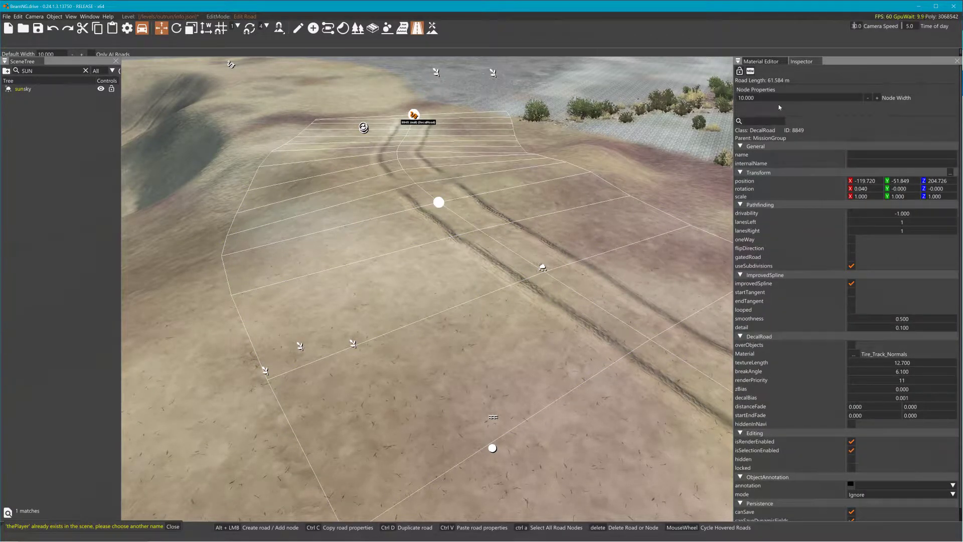
pyautogui.moveTo(486, 311); pyautogui.dragTo(852, 284, button='right')
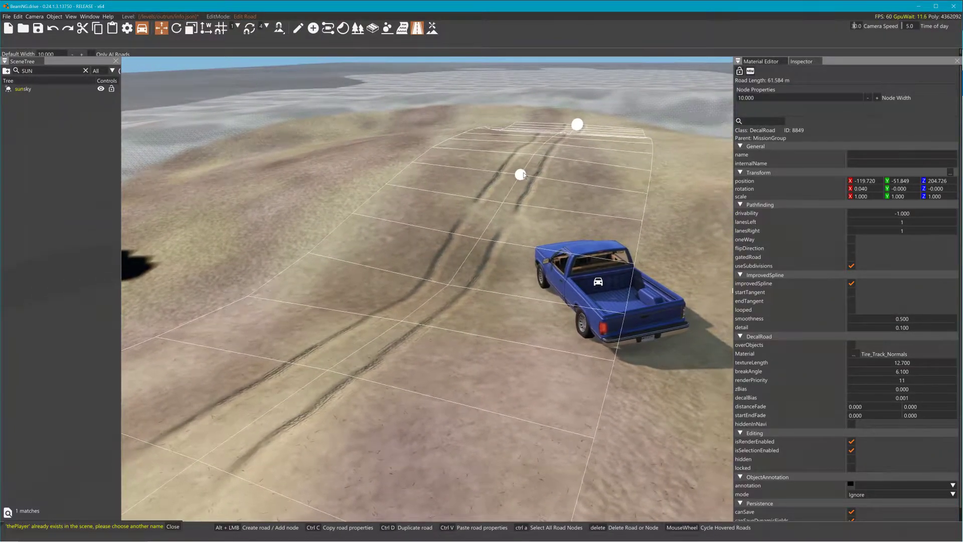
# Step: Try a texture length of 20 on the tire-track road and settle on a texture length of 10
pyautogui.doubleClick(900, 366)
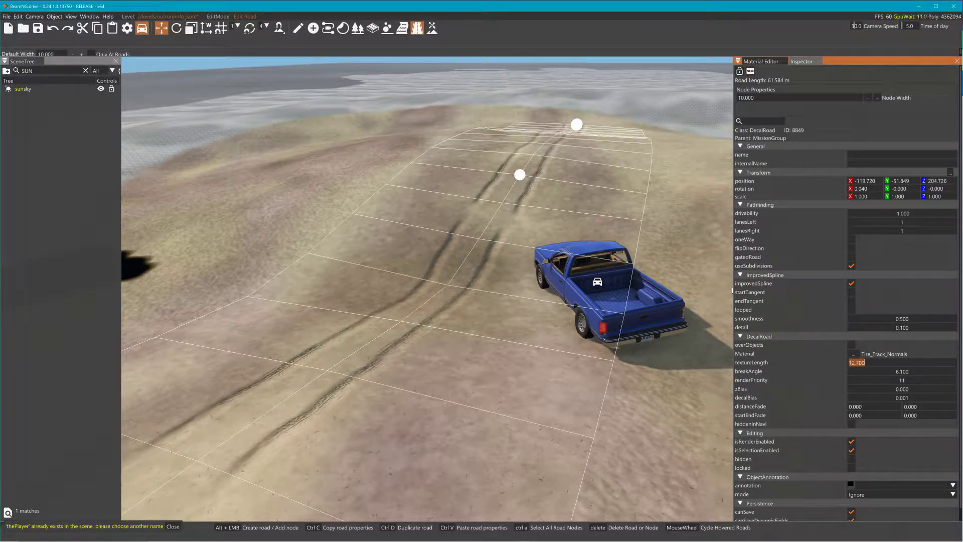
pyautogui.write('10')
pyautogui.doubleClick(902, 362)
pyautogui.write('20')
pyautogui.press('Return')
pyautogui.doubleClick(902, 363)
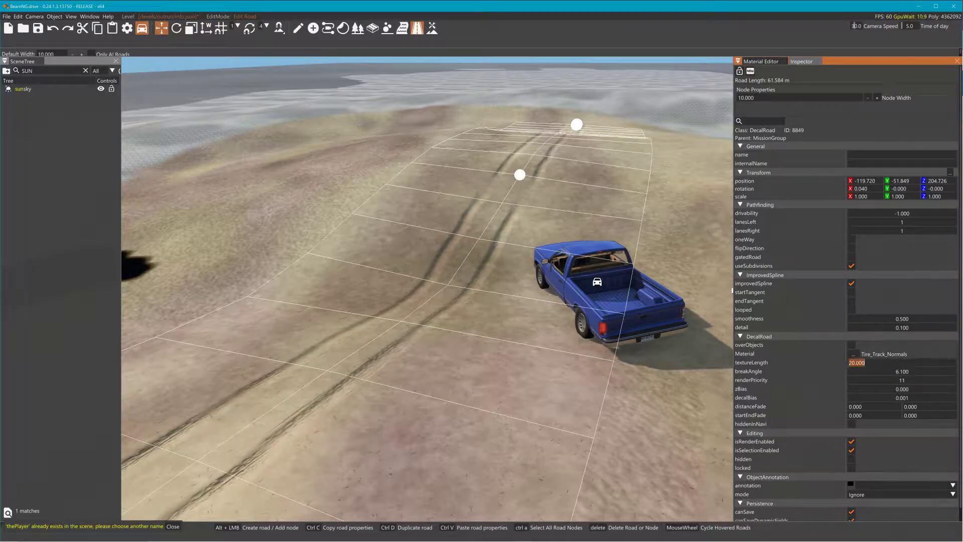
pyautogui.write('10')
pyautogui.press('Return')
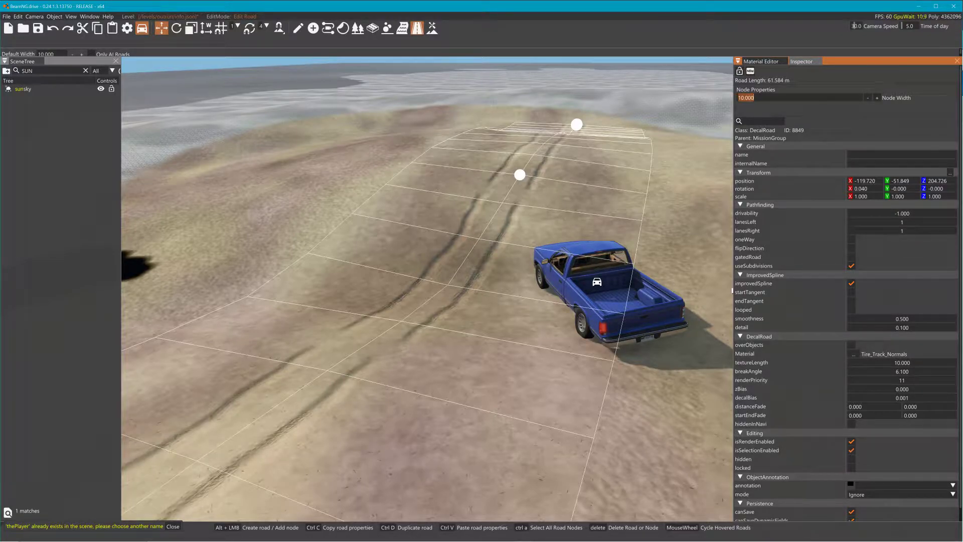
# Step: Try node widths of 5 and 15 on the selected road nodes and return the width to 10
pyautogui.write('5')
pyautogui.press('Return')
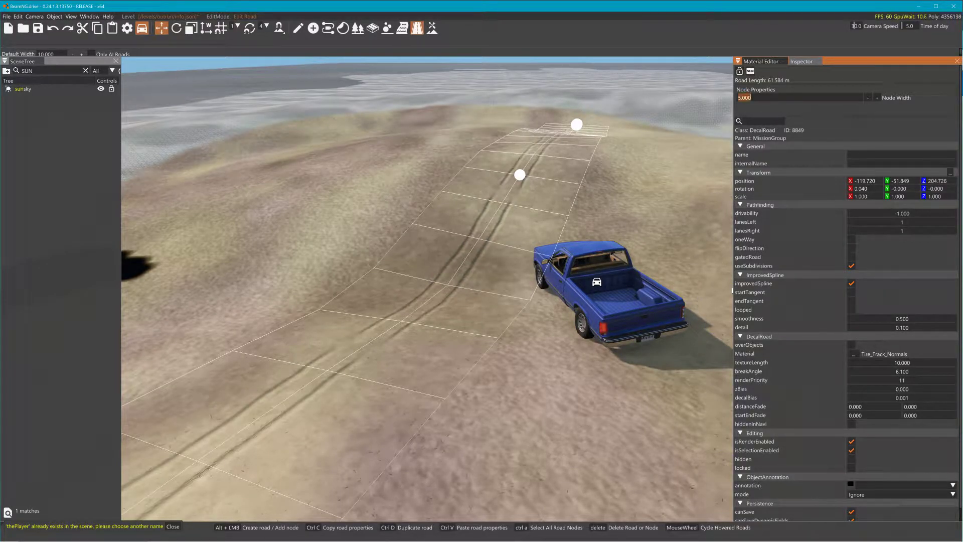
pyautogui.write('15')
pyautogui.press('Return')
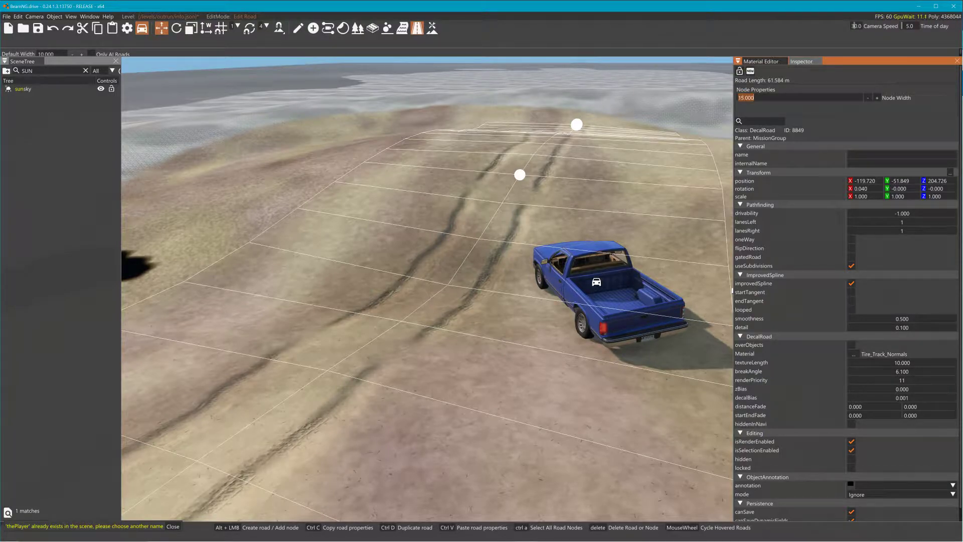
pyautogui.write('10')
pyautogui.press('Return')
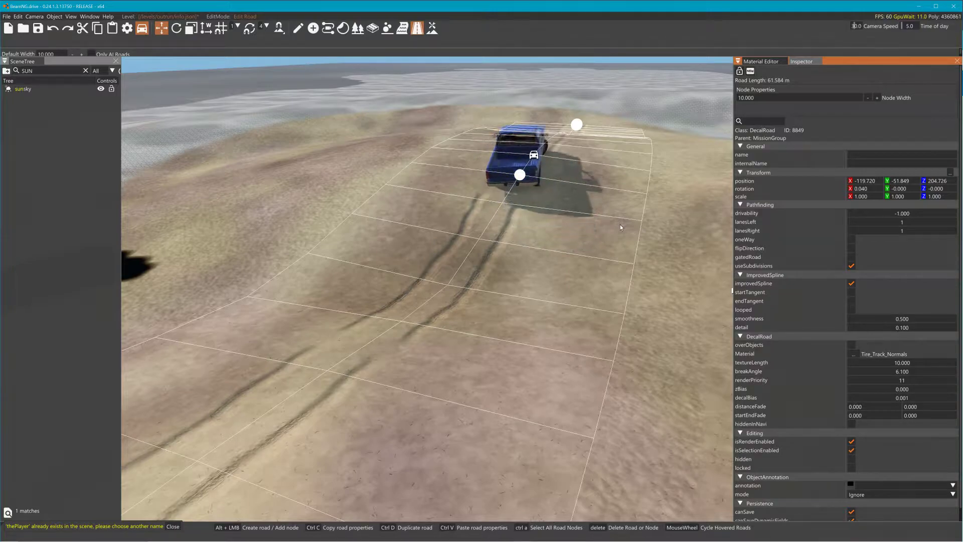
# Step: Replace the normal map of the Tire_Track_Normals material with tire_marks2.png from /levels/outrun/art/2k_decals/
pyautogui.moveTo(531, 291); pyautogui.dragTo(193, 273, button='right')
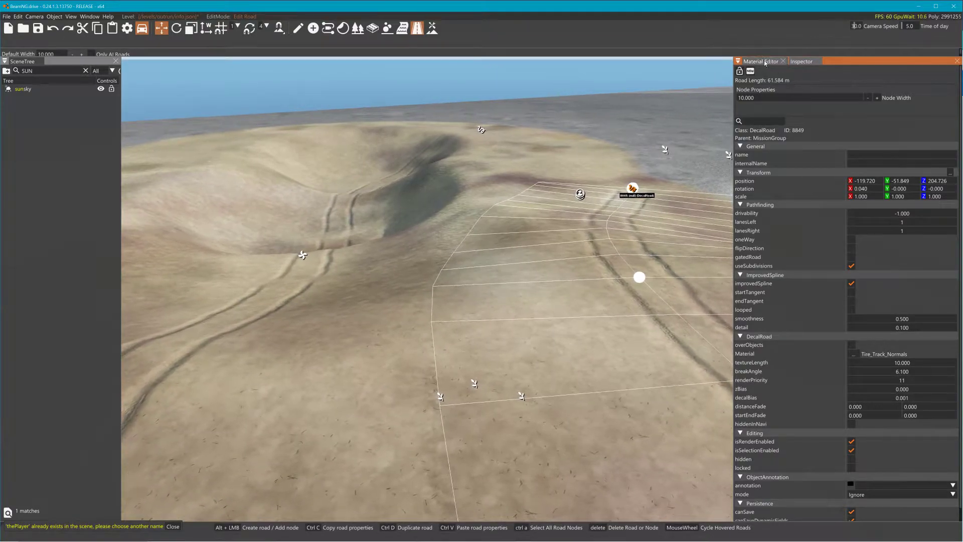
pyautogui.click(763, 61)
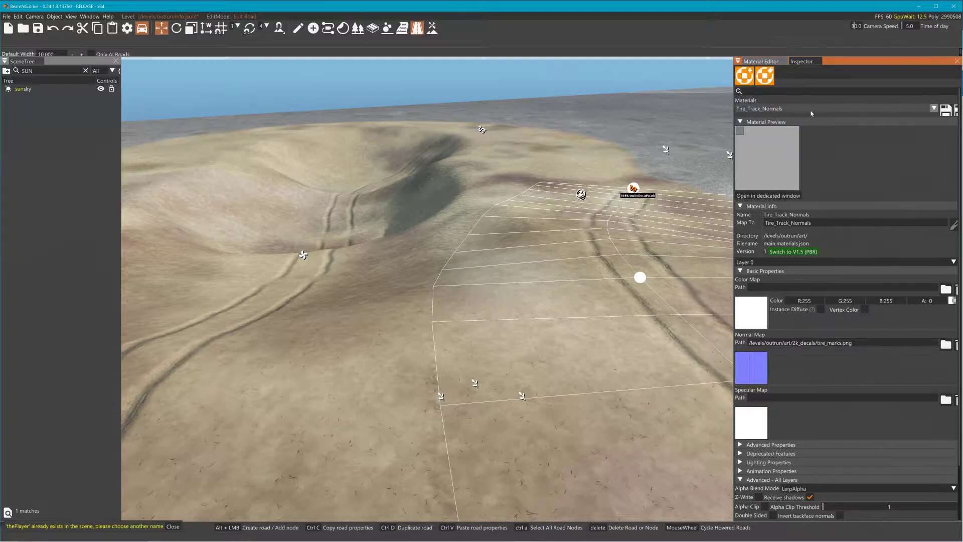
pyautogui.scroll(-1, 868, 168)
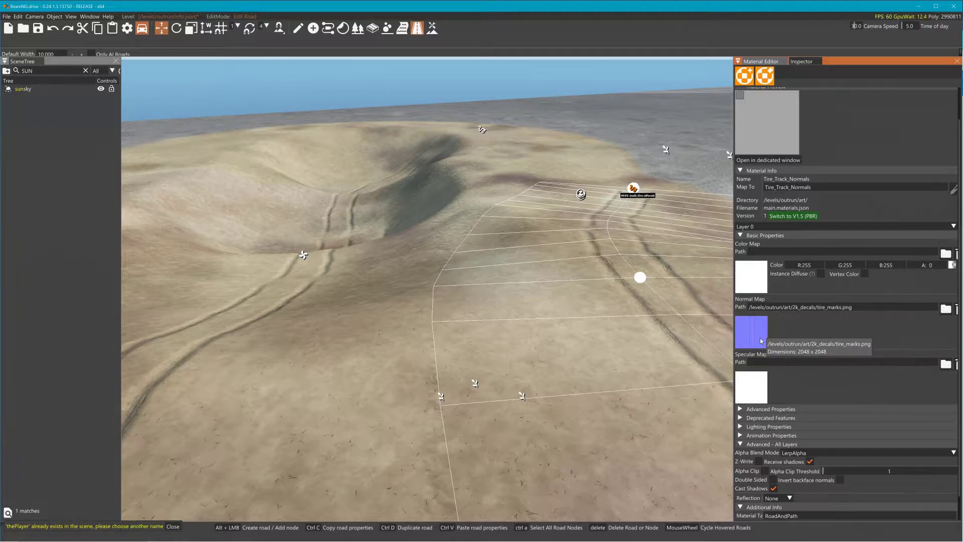
pyautogui.click(945, 309)
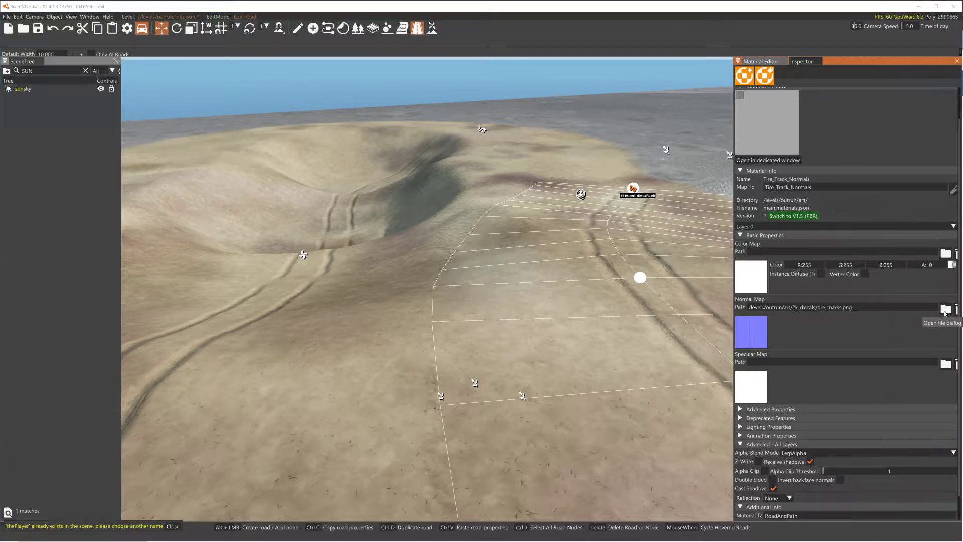
pyautogui.click(166, 89)
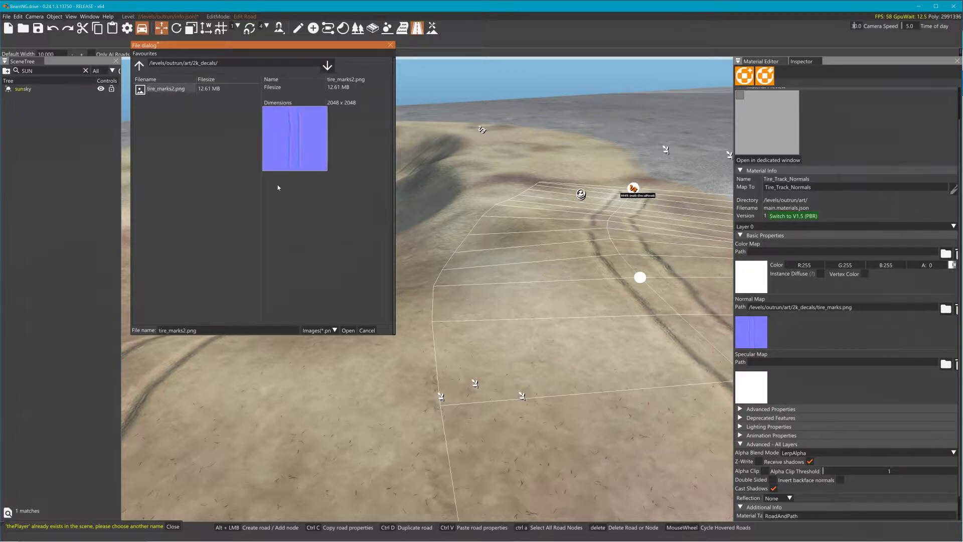
pyautogui.click(348, 330)
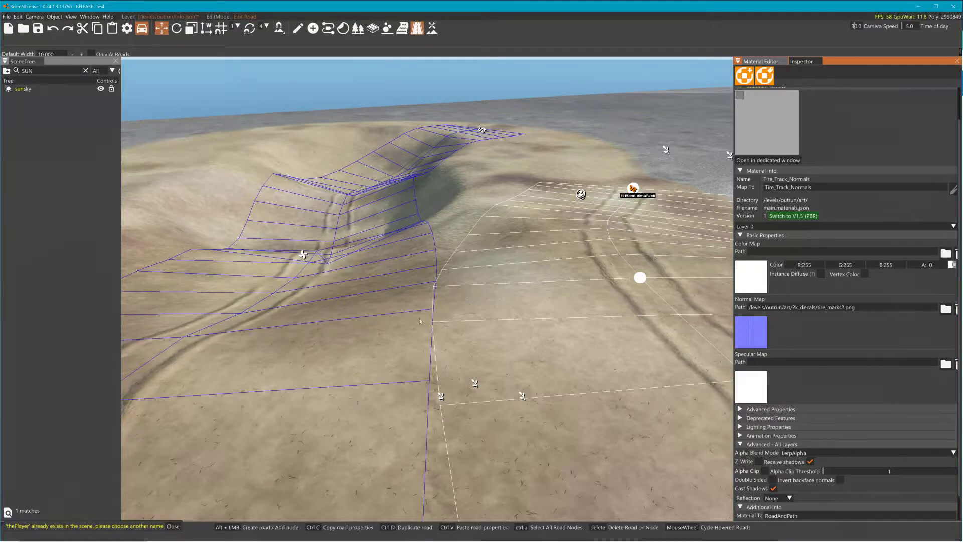
# Step: Review the alpha blend mode and material tags of Tire_Track_Normals, and save the material
pyautogui.scroll(-1, 887, 336)
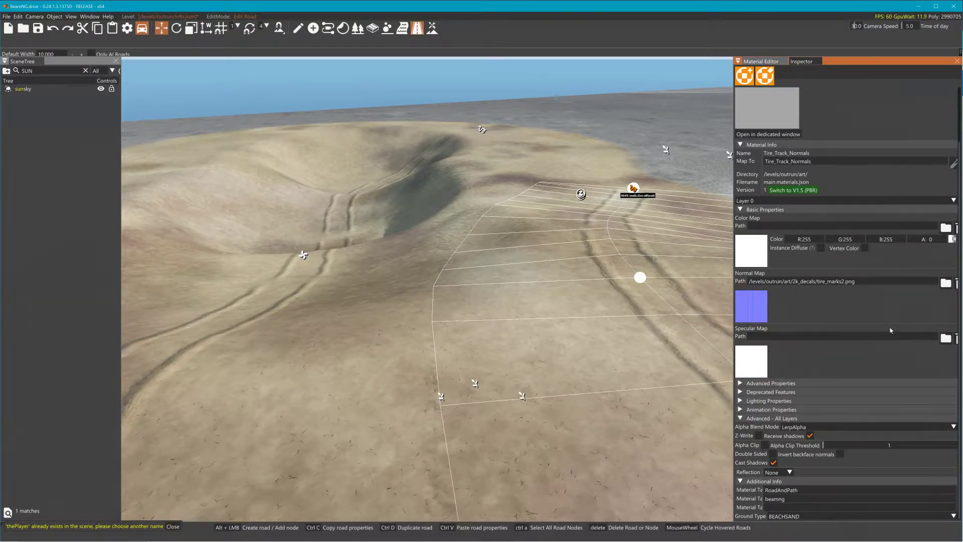
pyautogui.click(832, 427)
pyautogui.click(808, 458)
pyautogui.doubleClick(782, 490)
pyautogui.press('Tab')
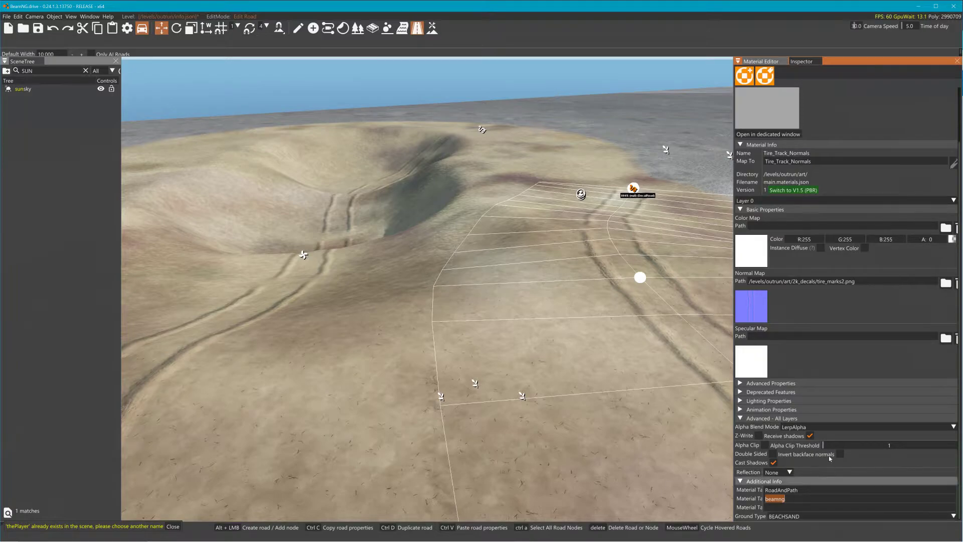
pyautogui.scroll(2, 853, 326)
pyautogui.scroll(2, 857, 325)
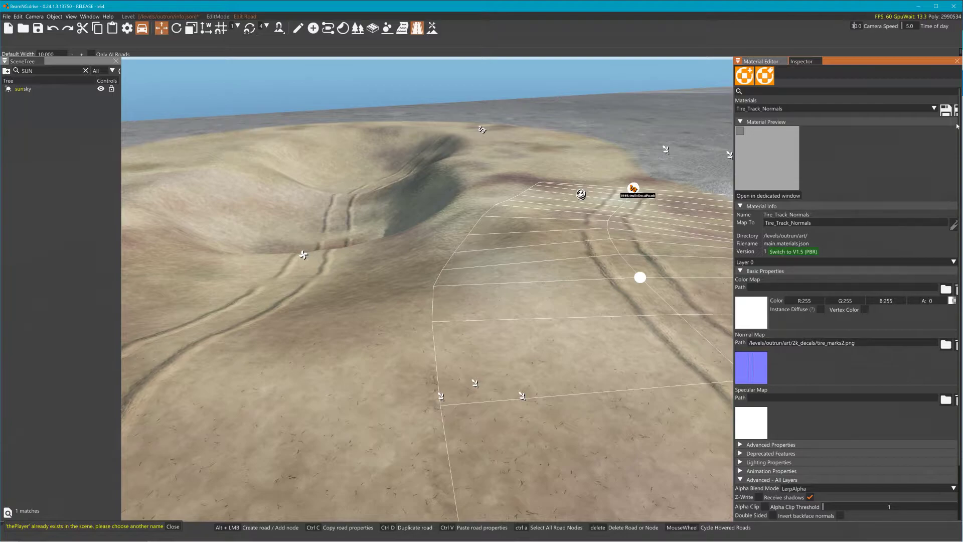
pyautogui.click(946, 110)
# Step: Create a two-node decal road across the hilltop between the two existing tire-track roads
pyautogui.click(366, 297)
pyautogui.moveTo(467, 281); pyautogui.dragTo(481, 297, button='right')
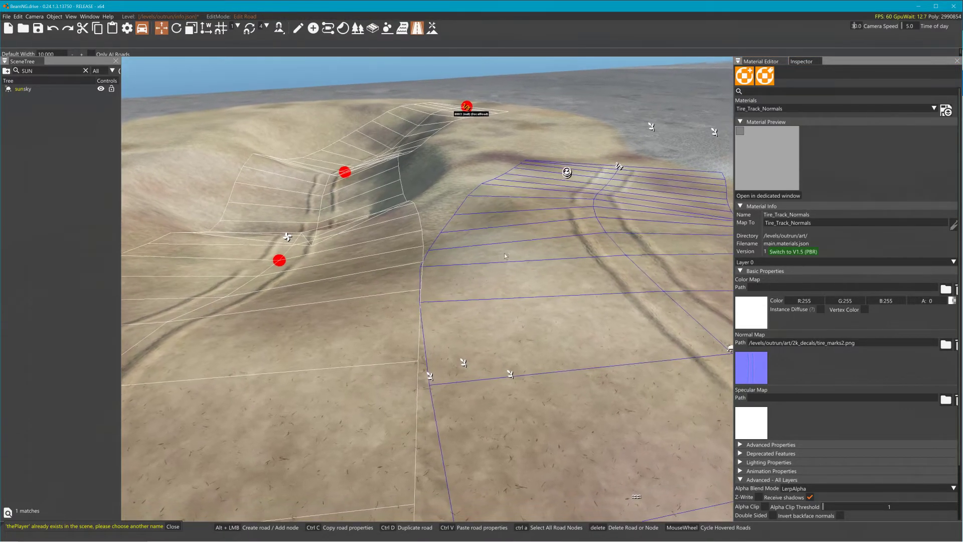
pyautogui.click(580, 114)
pyautogui.keyDown('alt'); pyautogui.click(579, 115); pyautogui.keyUp('alt')
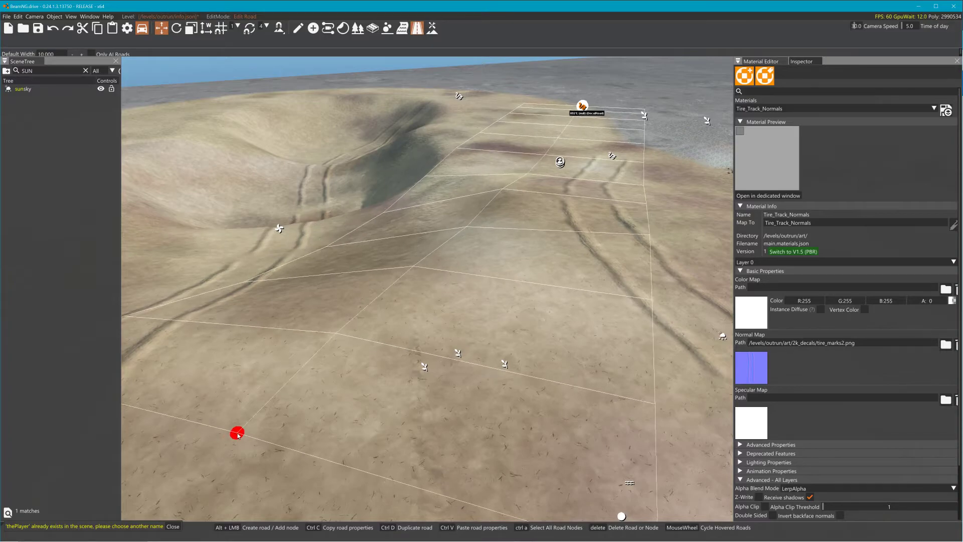
pyautogui.keyDown('alt'); pyautogui.click(236, 431); pyautogui.keyUp('alt')
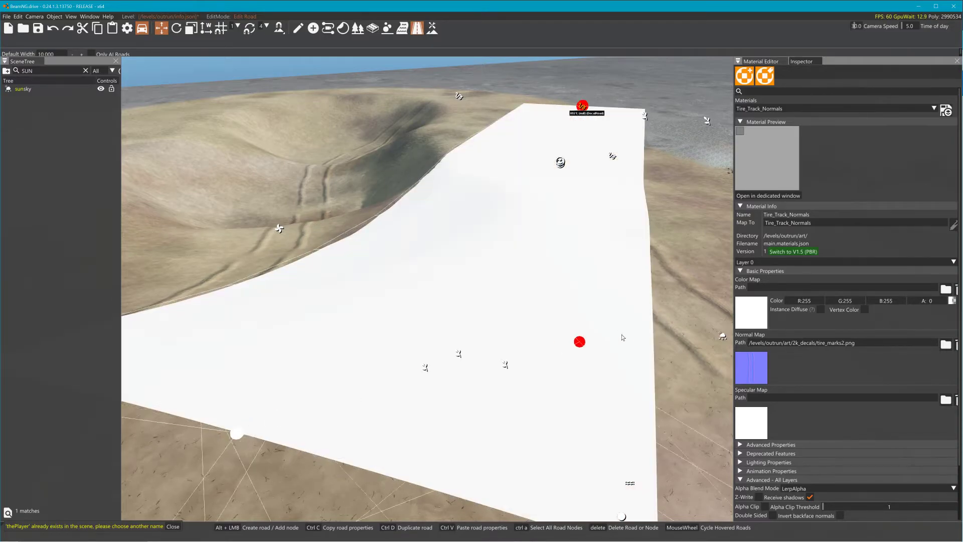
# Step: Assign the Tire_Track_Normals material to the new decal road
pyautogui.click(802, 62)
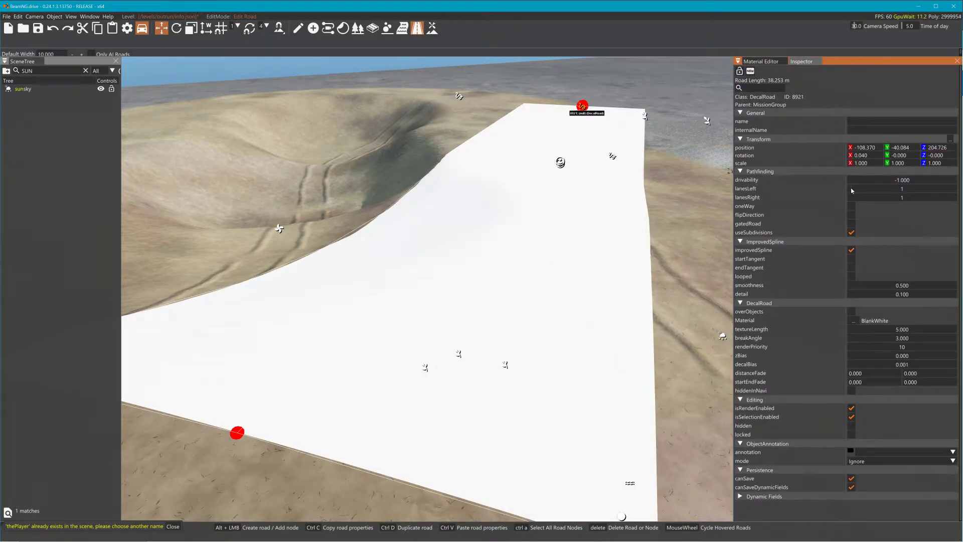
pyautogui.click(853, 322)
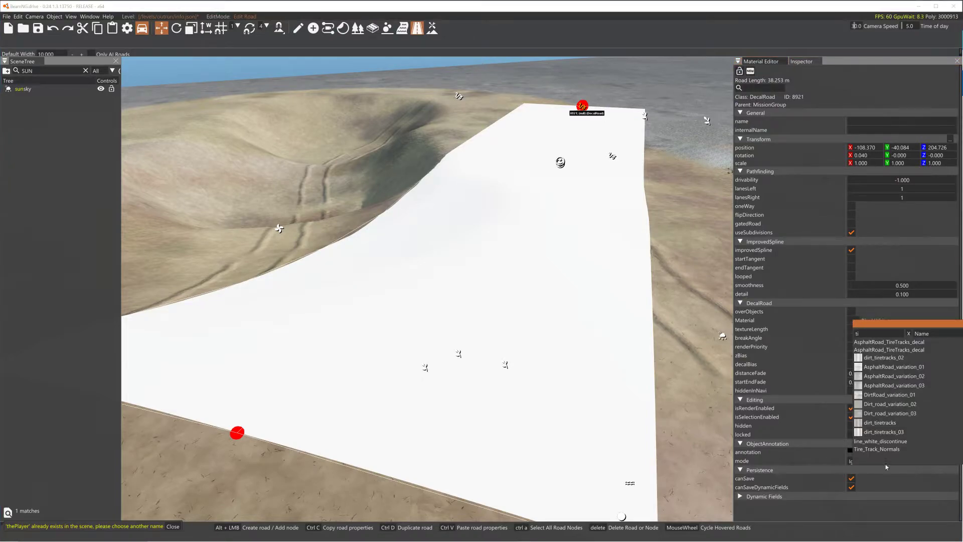
pyautogui.click(883, 449)
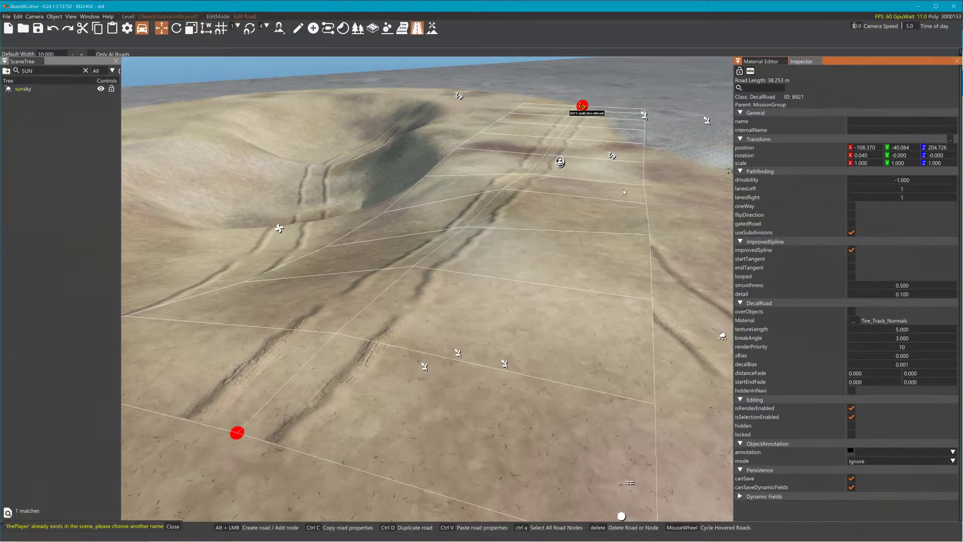
# Step: Move the new road's far end node to about -108.8, -36.3 and its near end node to about -139.3, -62.1
pyautogui.moveTo(589, 104); pyautogui.dragTo(555, 101)
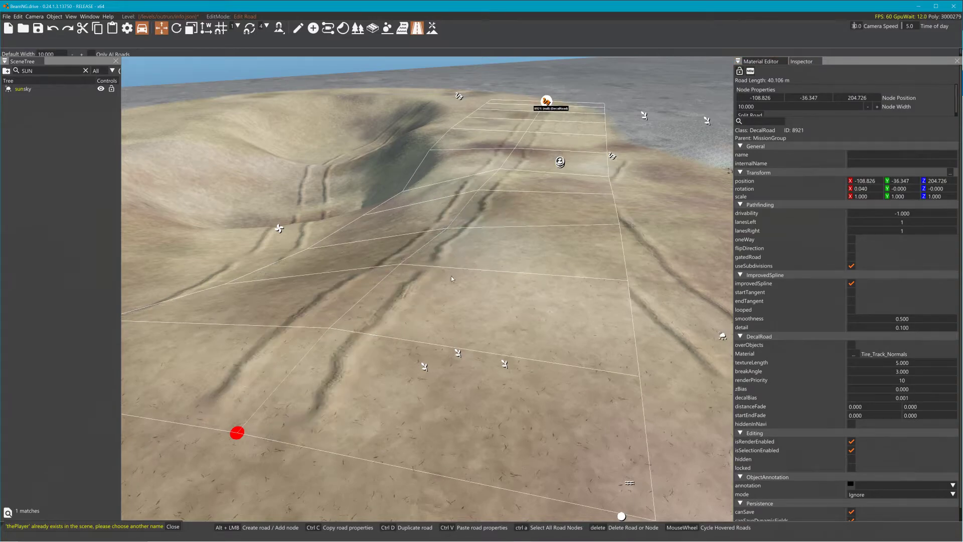
pyautogui.click(239, 448)
pyautogui.moveTo(238, 433); pyautogui.dragTo(229, 462)
pyautogui.moveTo(287, 435); pyautogui.dragTo(288, 434, button='right')
pyautogui.moveTo(267, 412); pyautogui.dragTo(348, 384)
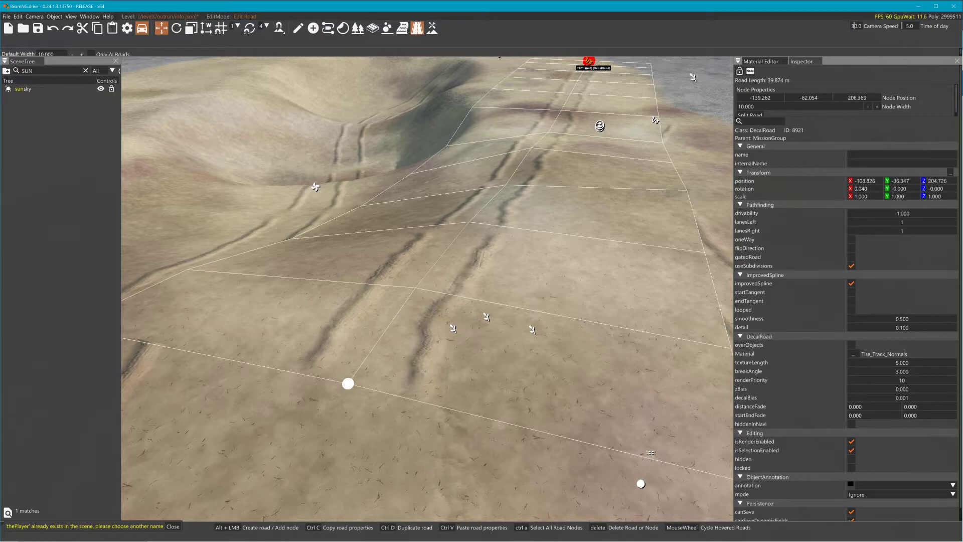
# Step: Set both startEndFade values of the new road to 5 and shift its near end node slightly toward the far end
pyautogui.click(868, 415)
pyautogui.write('5')
pyautogui.press('Tab')
pyautogui.write('5')
pyautogui.press('Return')
pyautogui.moveTo(347, 384); pyautogui.dragTo(396, 375)
# Step: Delete the two older tire-track roads on either side of the new road
pyautogui.moveTo(548, 229); pyautogui.dragTo(695, 274, button='right')
pyautogui.click(696, 274)
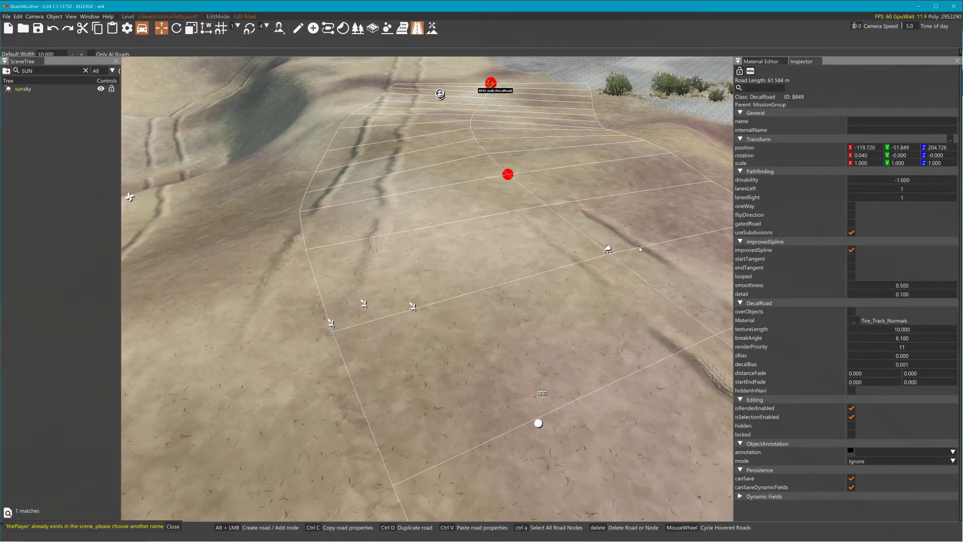
pyautogui.press('Delete')
pyautogui.moveTo(577, 276); pyautogui.dragTo(441, 281, button='right')
# Step: Extend the remaining tire-track road with a third node beyond its near end, placed at about -131.2, -75.6 to form a curve
pyautogui.click(417, 351)
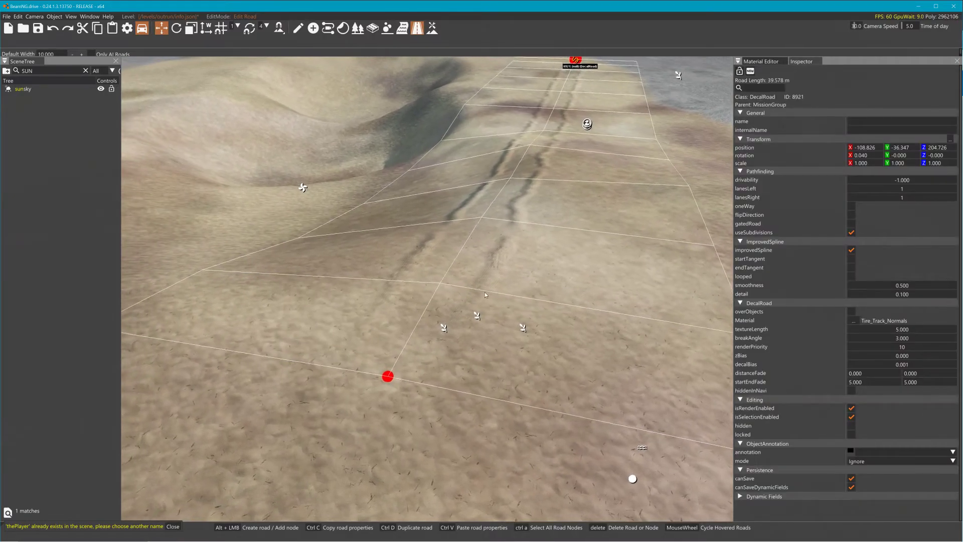
pyautogui.press('s')
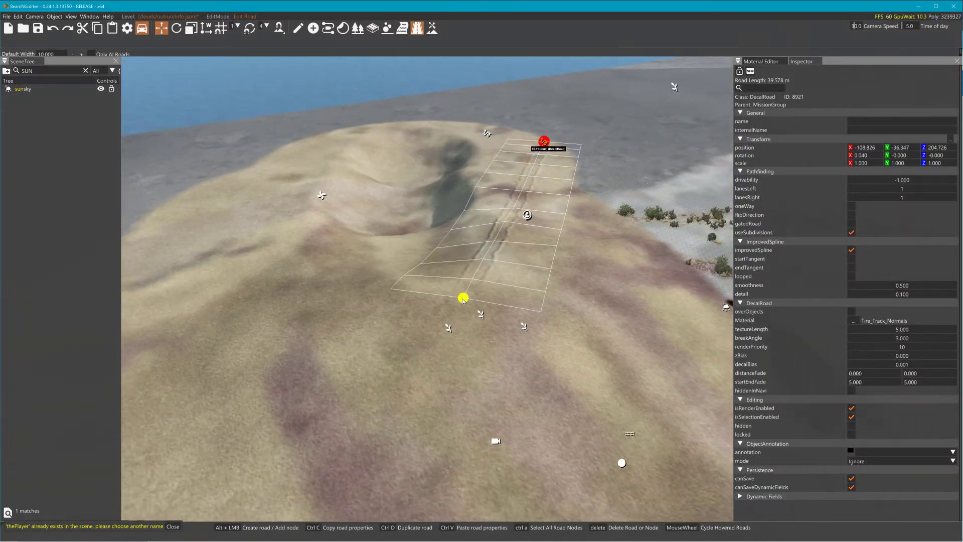
pyautogui.click(463, 299)
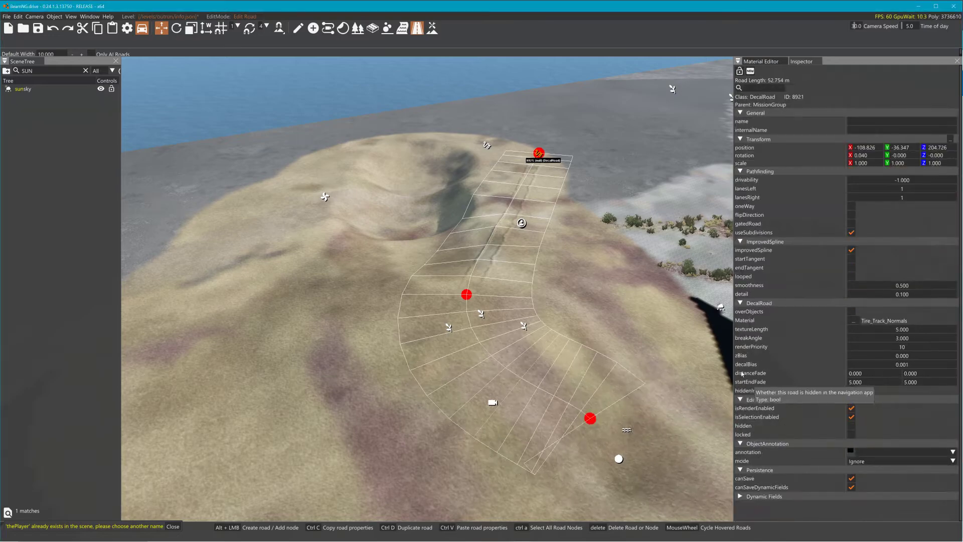
pyautogui.moveTo(591, 417); pyautogui.dragTo(674, 367)
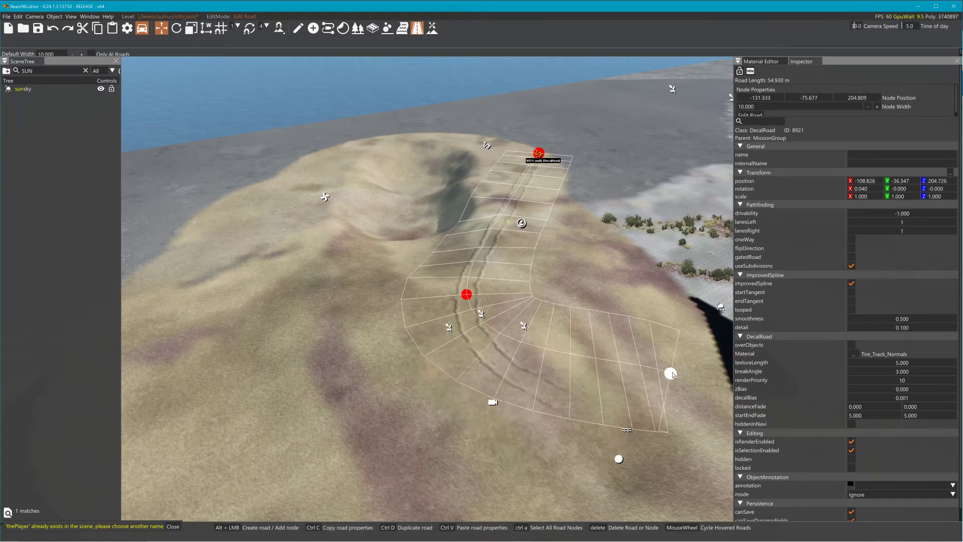
pyautogui.press('w')
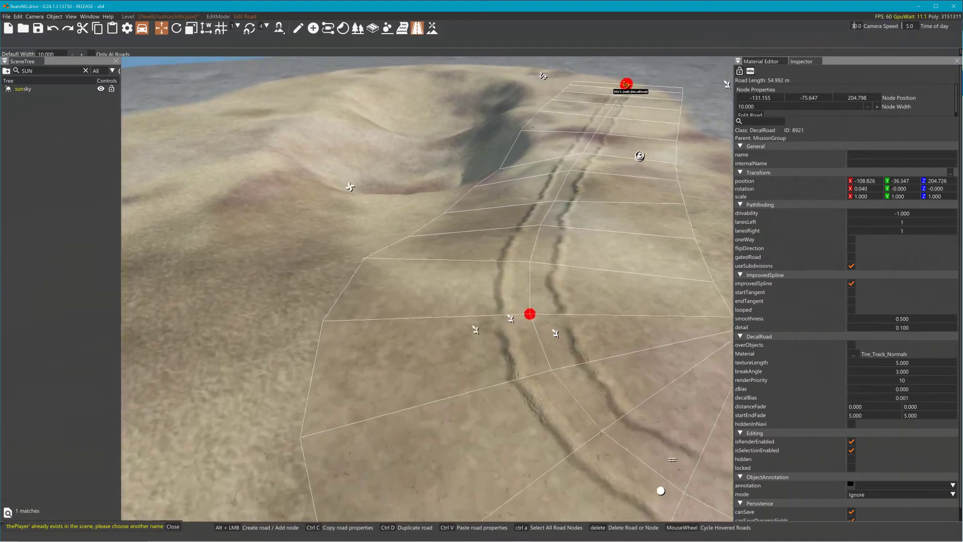
pyautogui.press('w')
pyautogui.moveTo(411, 283); pyautogui.dragTo(490, 286, button='right')
pyautogui.press('a')
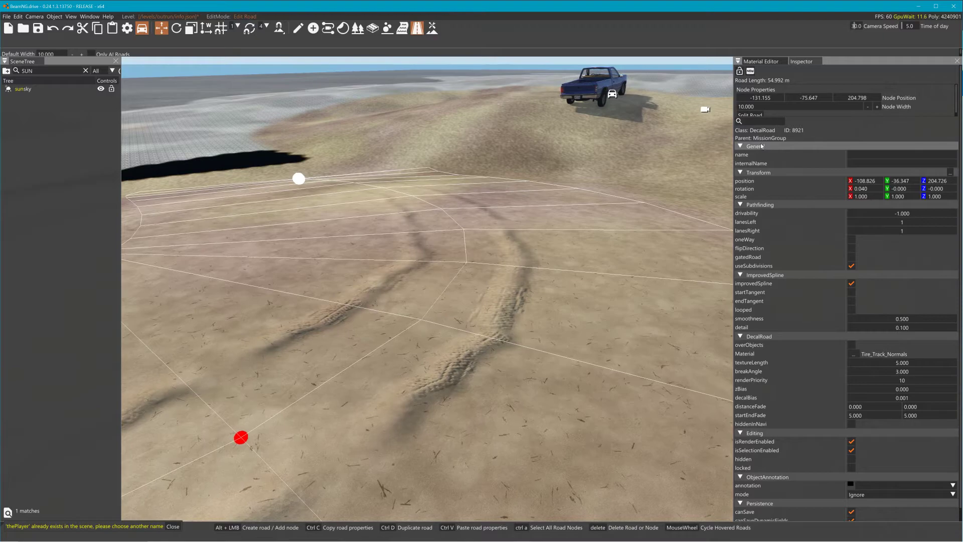
# Step: Close the Material Editor and set the sunsky object's azimuth to about 117.168 to change the light direction across the tracks
pyautogui.click(800, 63)
pyautogui.click(778, 62)
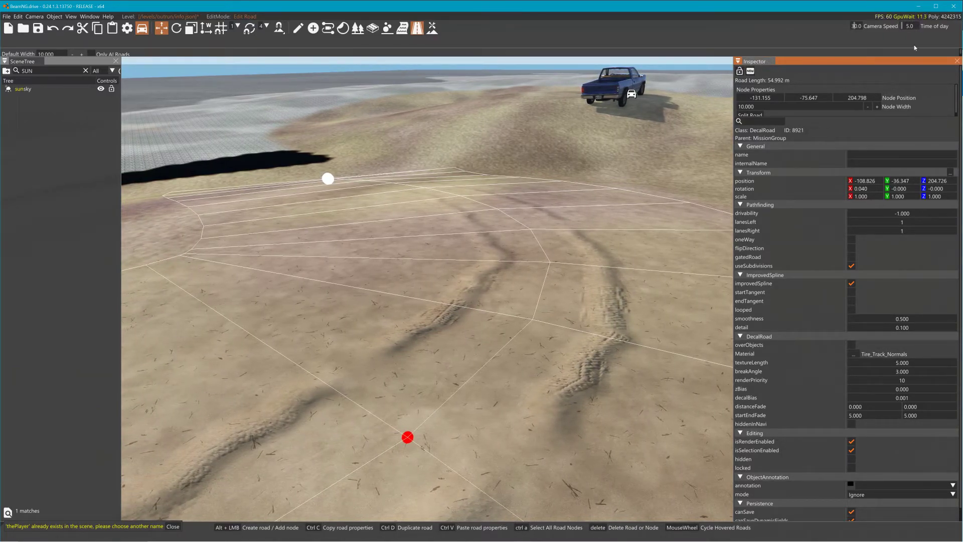
pyautogui.click(24, 94)
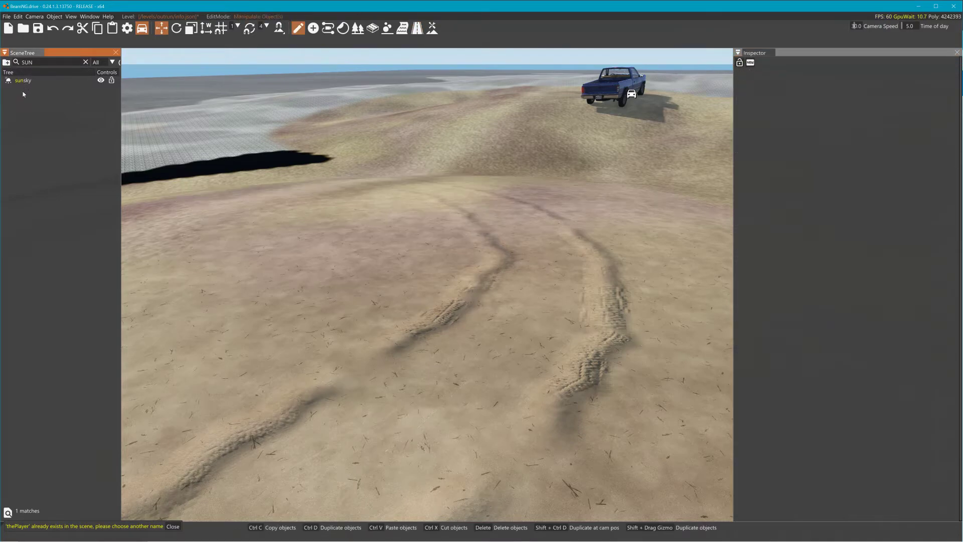
pyautogui.click(24, 81)
pyautogui.moveTo(911, 312); pyautogui.dragTo(130, 301)
pyautogui.moveTo(962, 307); pyautogui.dragTo(454, 302)
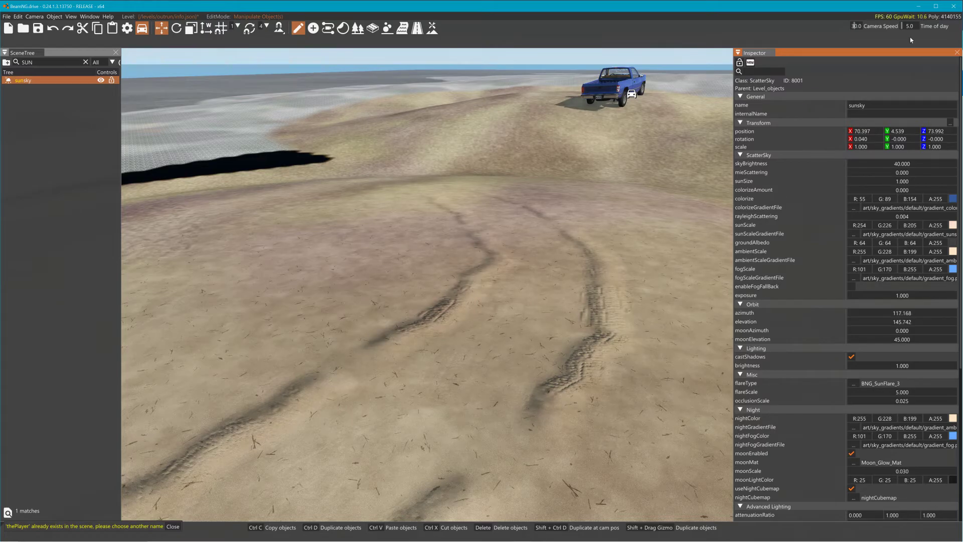
# Step: Switch from the game editor to File Explorer, moving the OneDrive browser window aside to uncover the 2k_decals folder
pyautogui.click(923, 5)
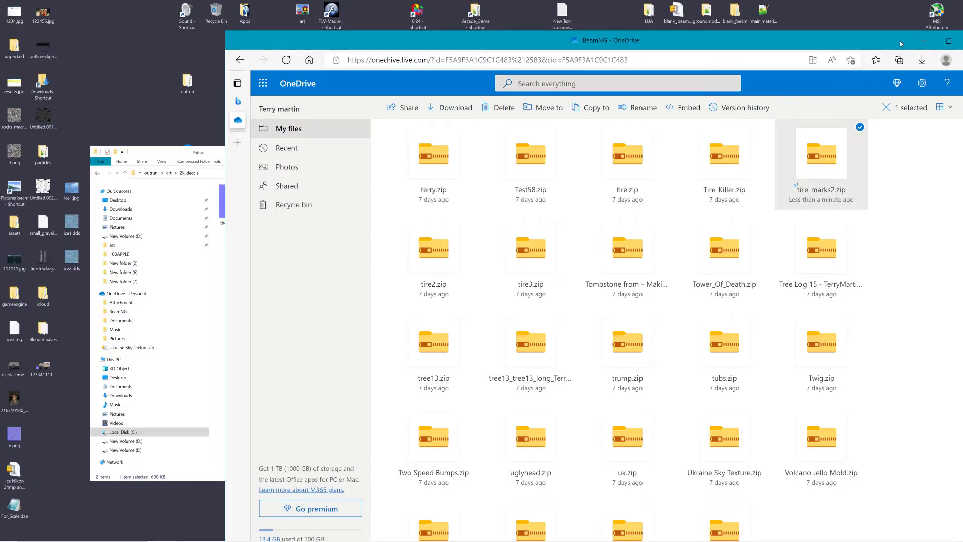
pyautogui.moveTo(901, 44); pyautogui.dragTo(961, 255)
pyautogui.click(365, 157)
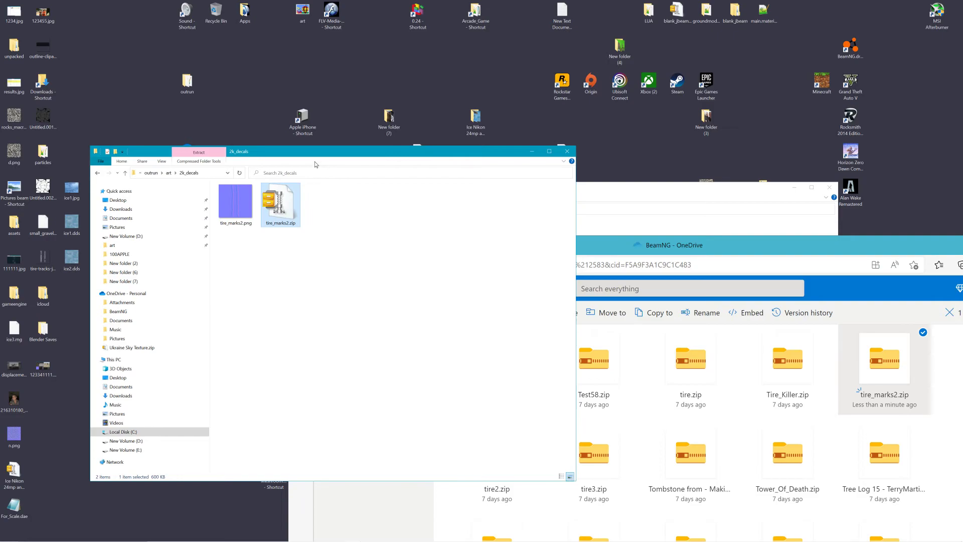
# Step: Trace the texture's location from the outrun level folder through art to 2k_decals and select tire_marks2.png
pyautogui.click(151, 173)
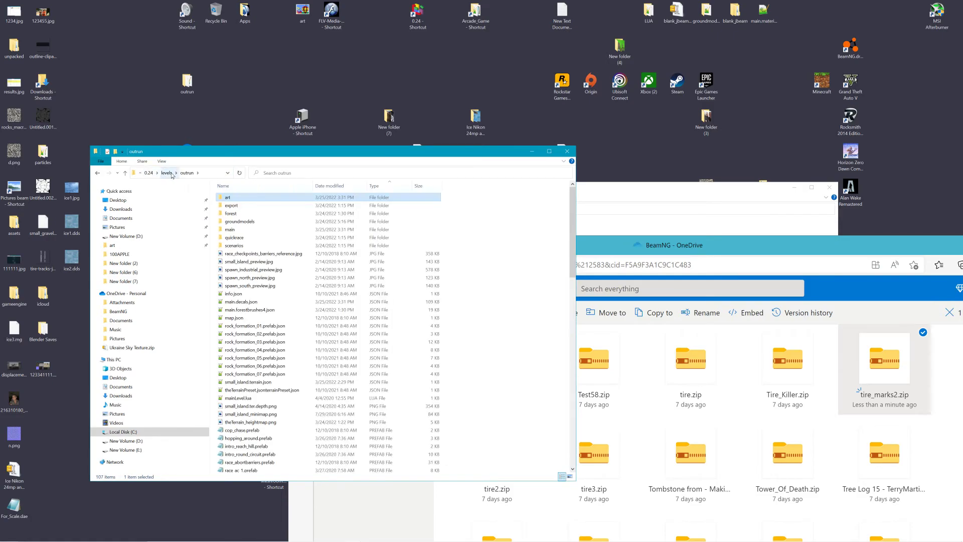
pyautogui.doubleClick(235, 198)
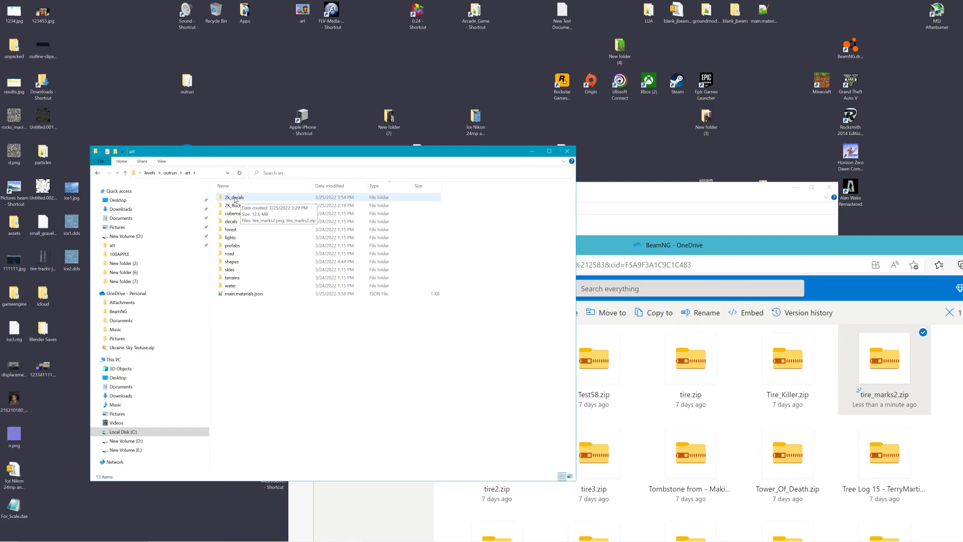
pyautogui.doubleClick(234, 198)
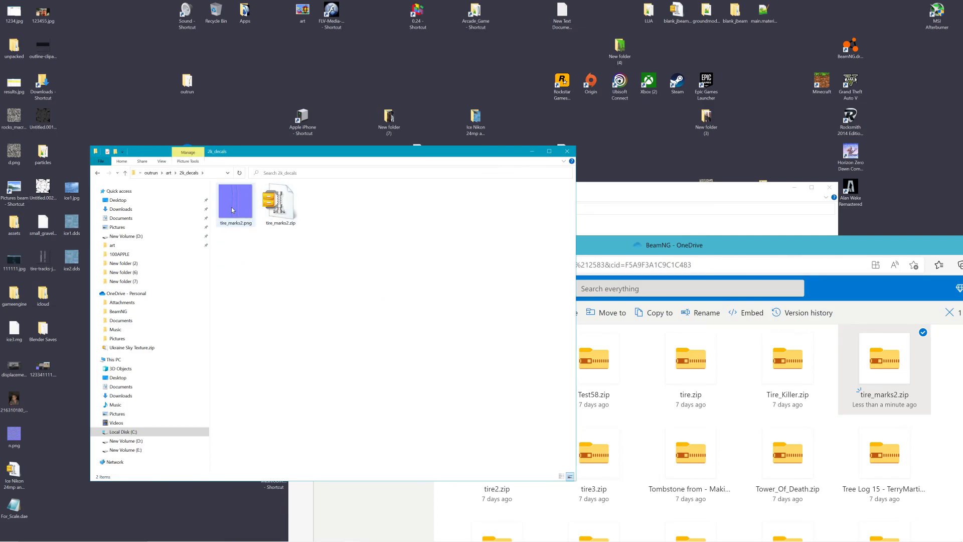
pyautogui.click(232, 210)
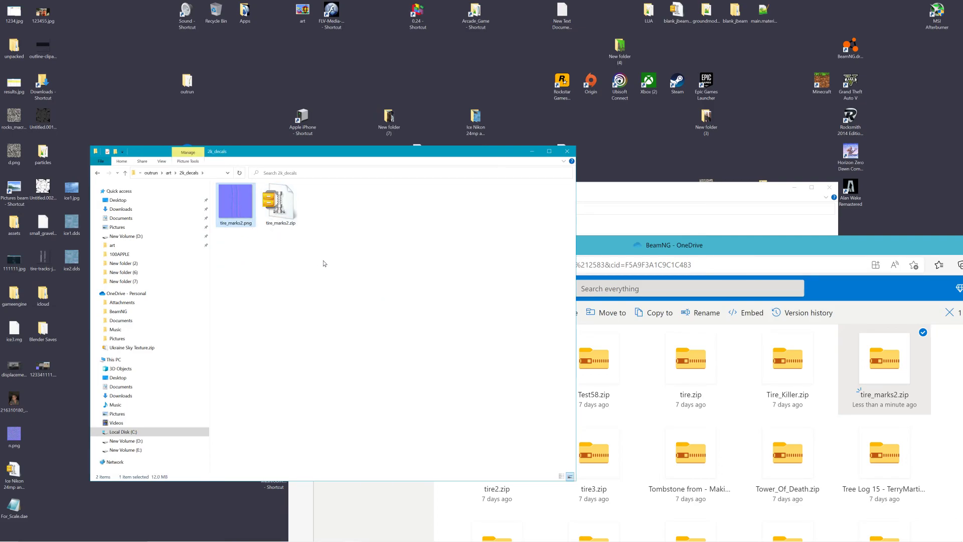